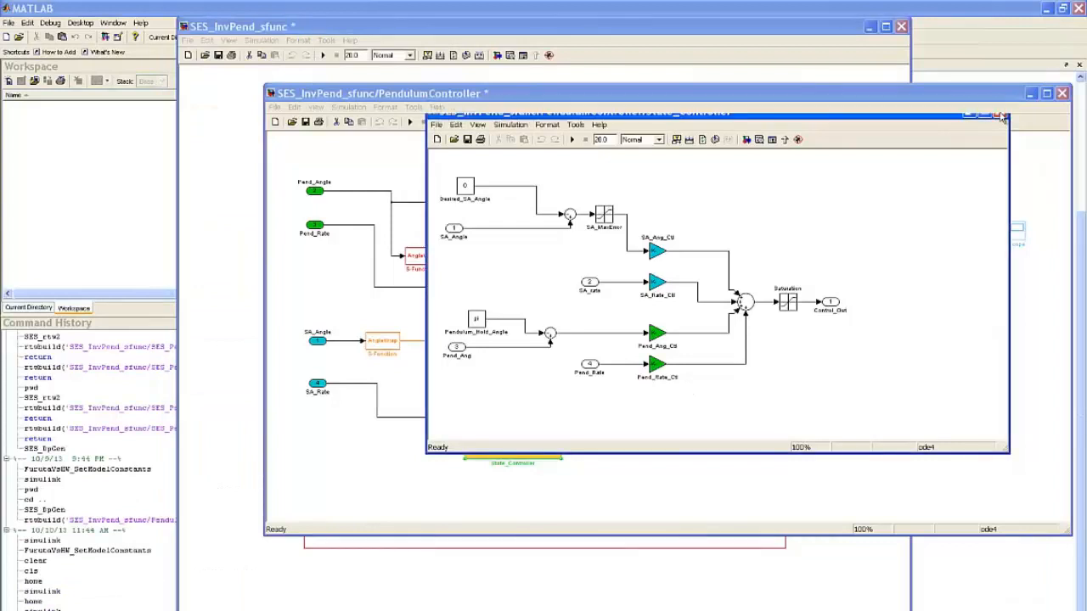
Close the State_Controller and PendulumController subsystem windows and move the SES_InvPend_sfunc model window aside
left_click(1006, 113)
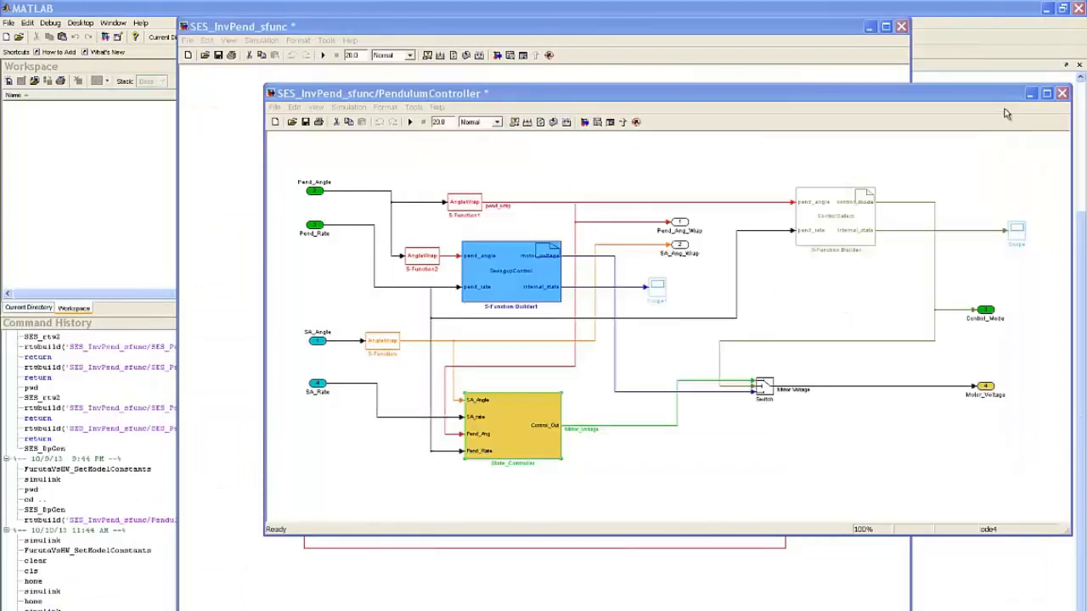
left_click(1063, 95)
left_click_drag(484, 31, 632, 49)
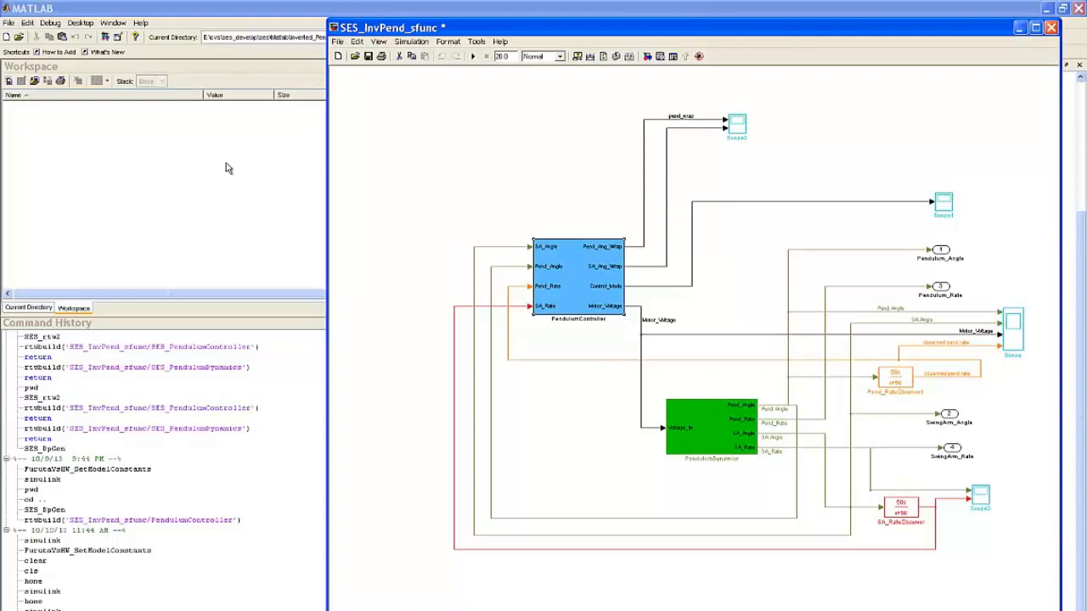
Run the FurutaVsHW_SetModelConstants script in MATLAB to load the model constants into the workspace
left_click(228, 168)
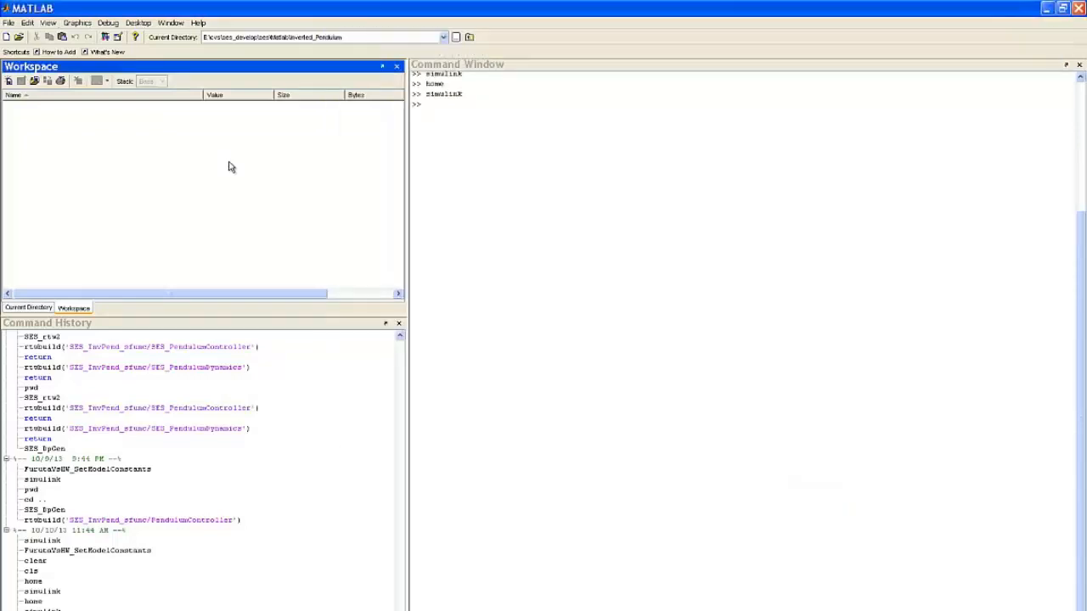
left_click(444, 114)
type("rur")
key("Tab")
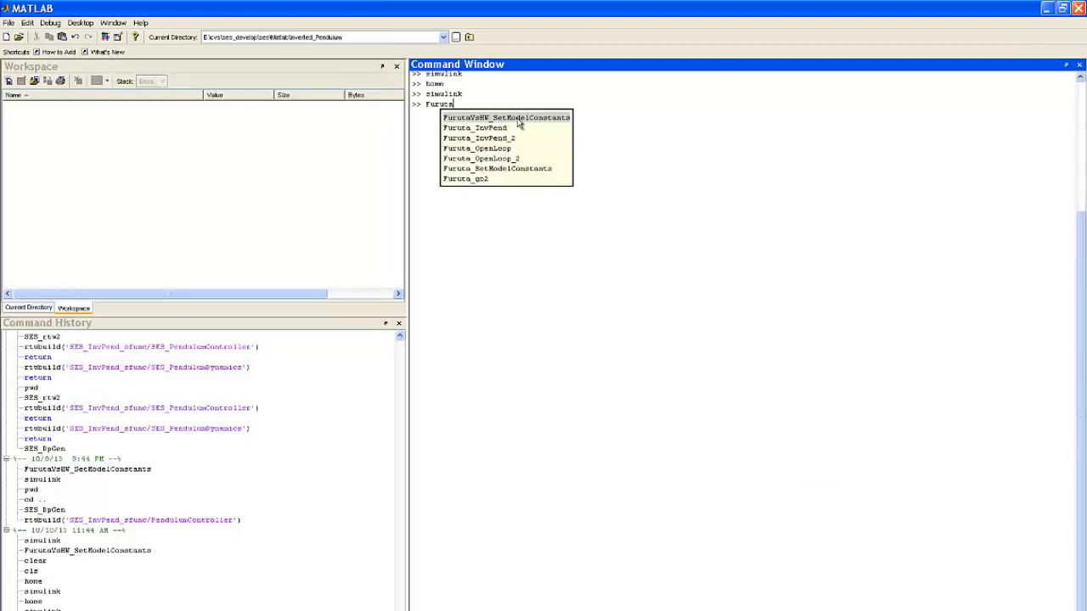
double_click(519, 118)
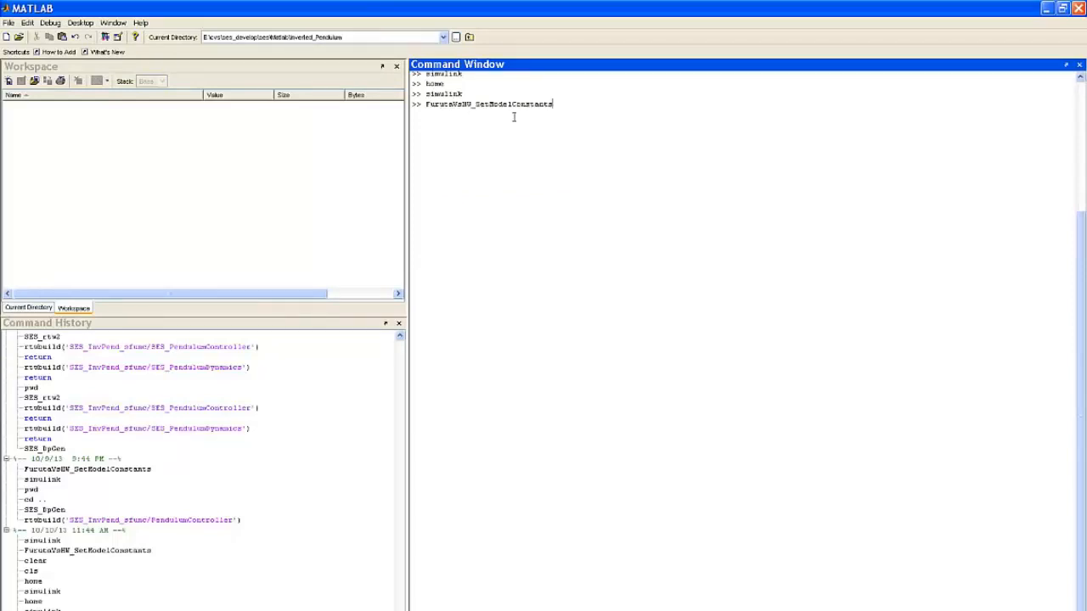
key("Return")
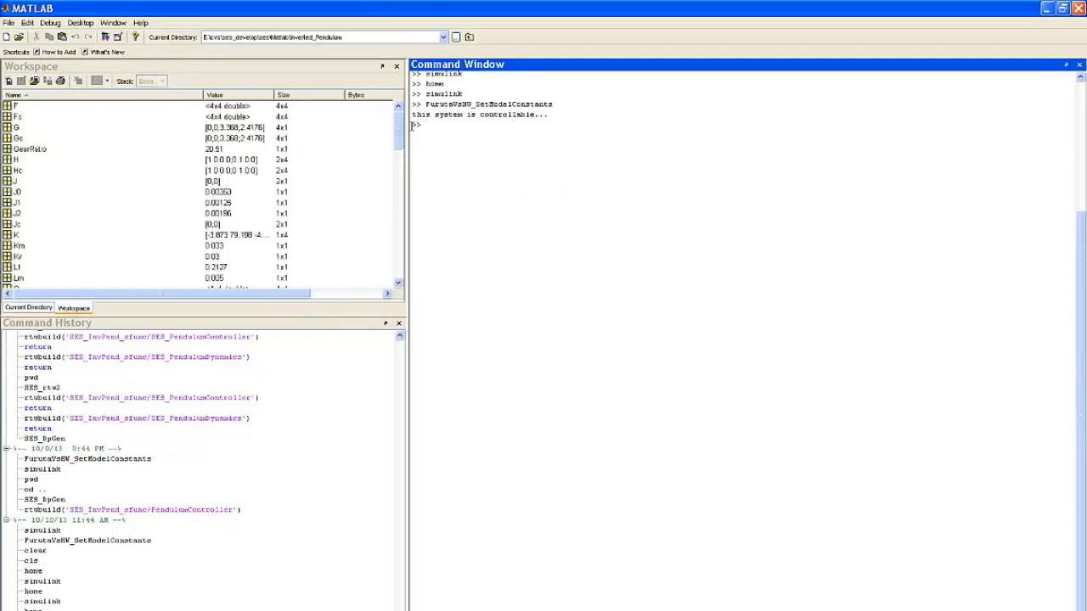
mouse_move(397, 137)
left_mouse_down()
mouse_move(390, 231)
mouse_move(395, 119)
left_mouse_up()
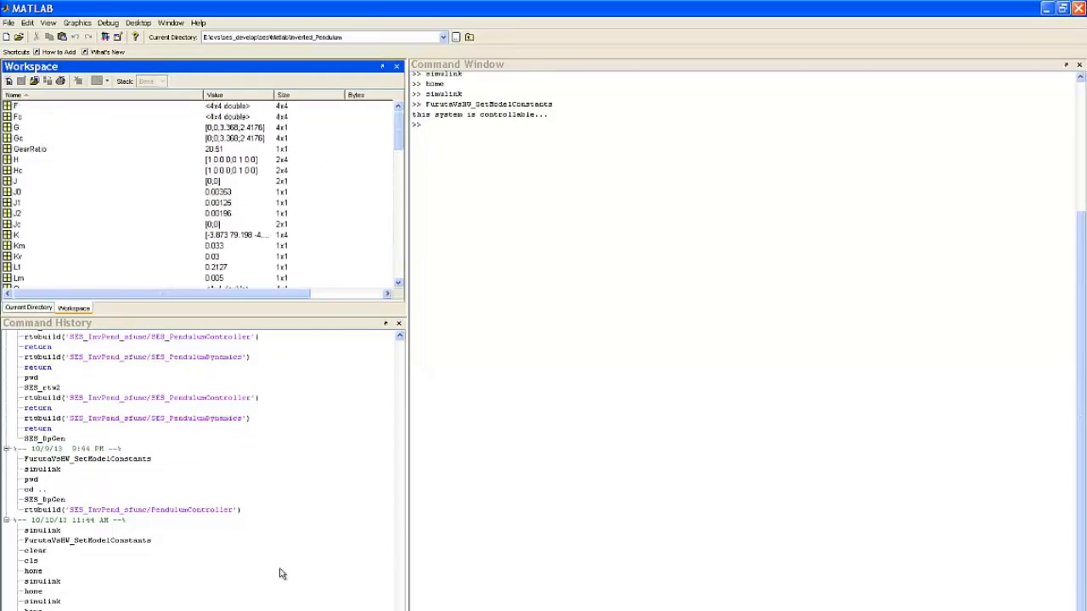
Open the Scope that receives Pend_Angle, SA_Angle, Motor_Voltage and the observed pendulum rate, and return to the model
left_click_drag(0, 33, 758, 35)
double_click(1004, 331)
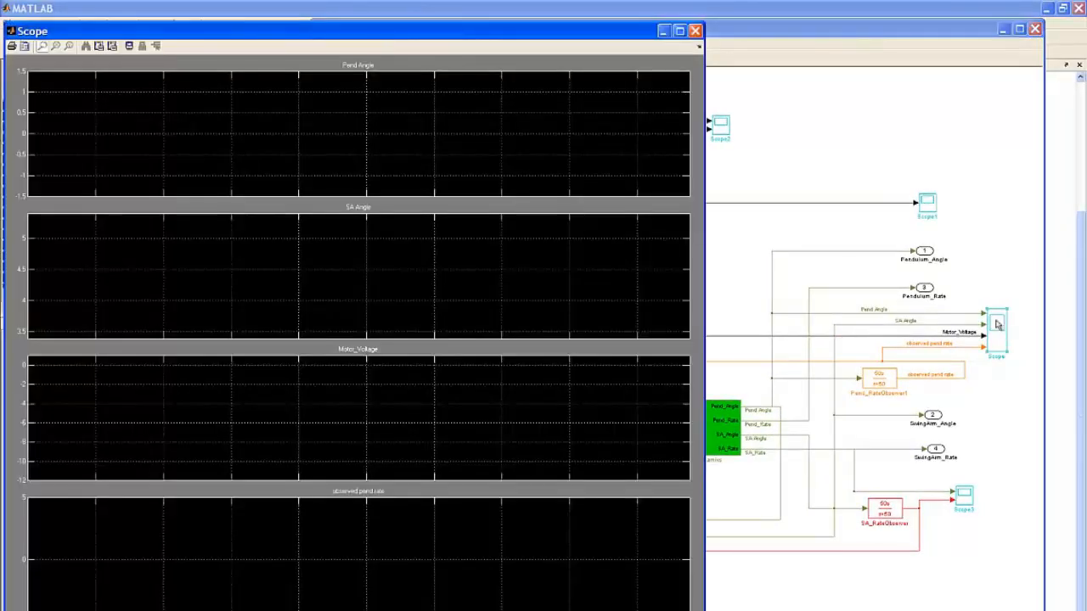
left_click(854, 170)
Set the initial condition of the Theta2_d integrator in the PendulumDynamics subsystem to 0
double_click(690, 442)
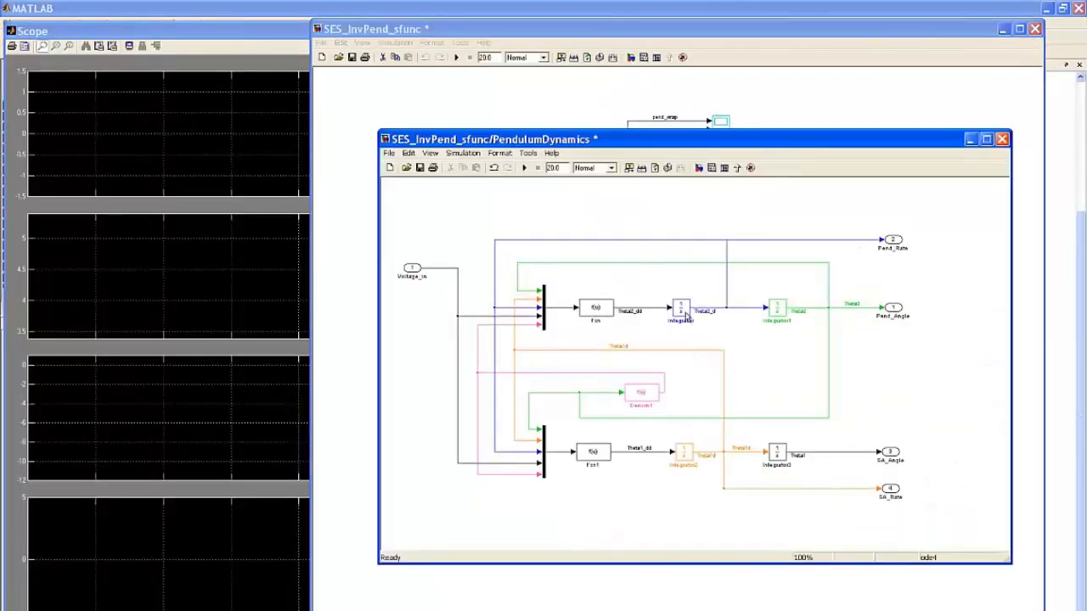
double_click(683, 309)
left_click(17, 170)
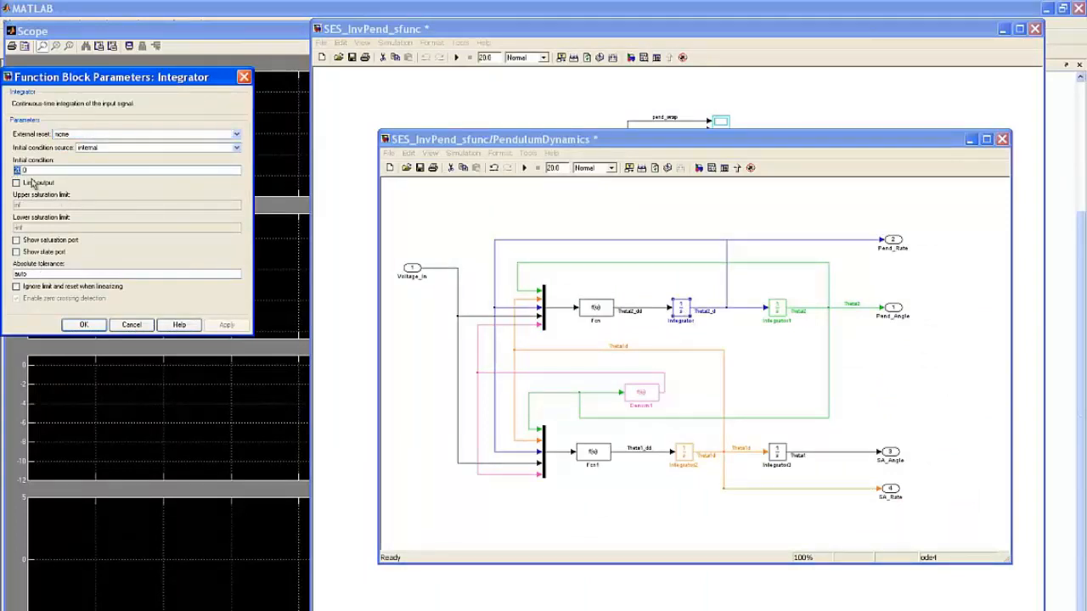
type("0.")
left_click(83, 325)
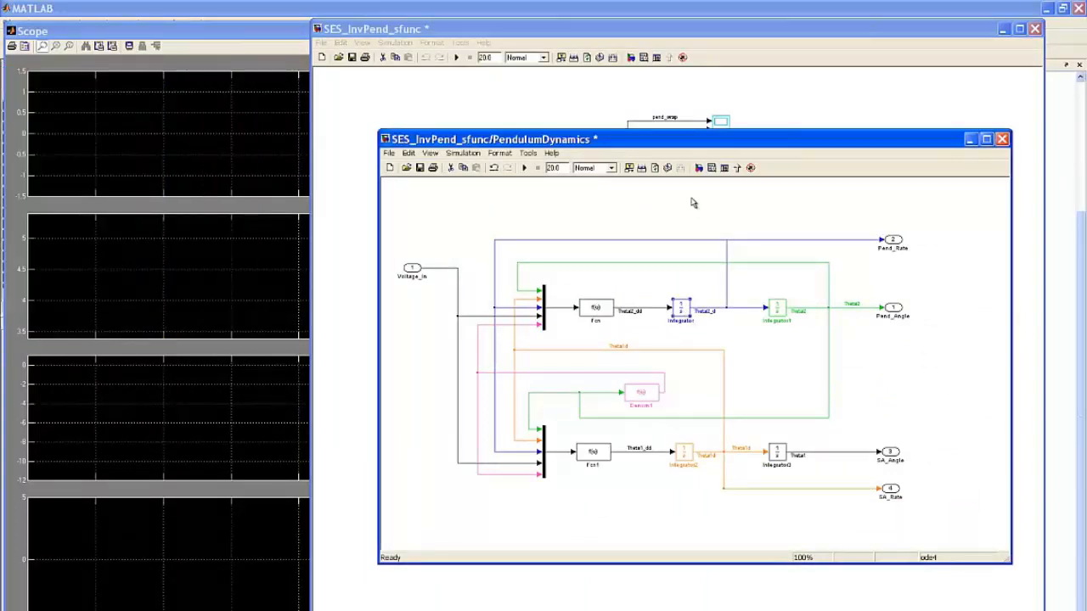
Save the edited model and run the SES_InvPend_sfunc simulation
left_click(421, 168)
left_click(1002, 139)
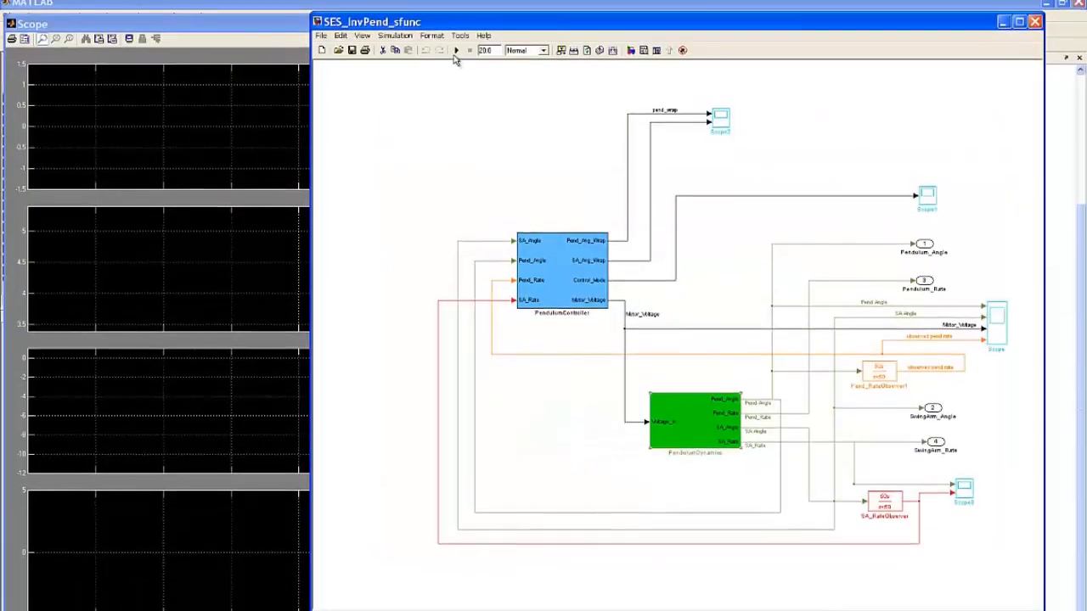
left_click(455, 51)
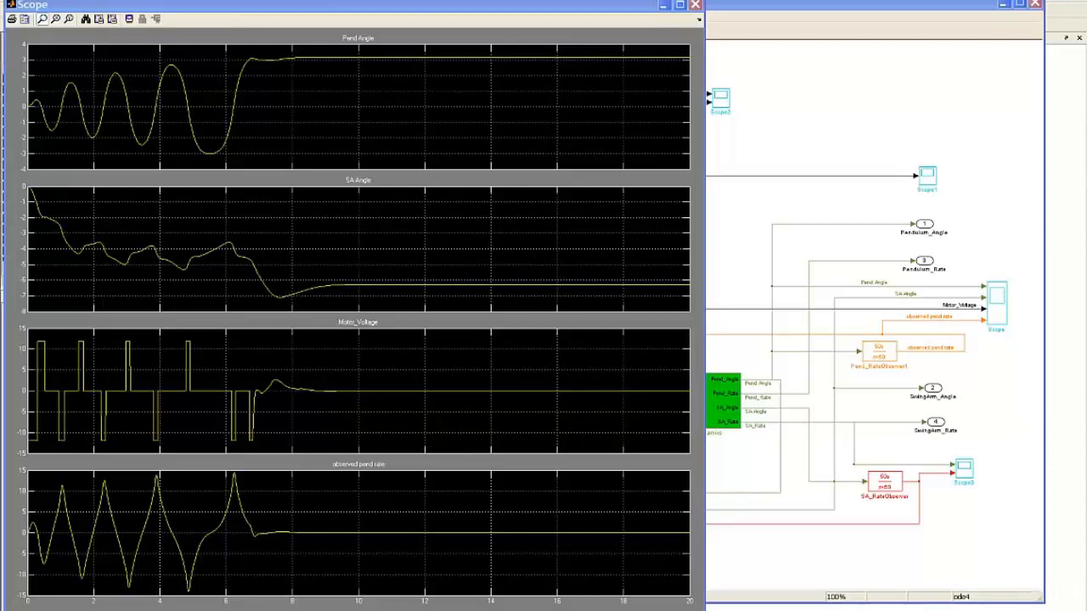
Change the MATLAB working directory to the parent folder and launch the SES_DpGen converter
key("alt+Tab")
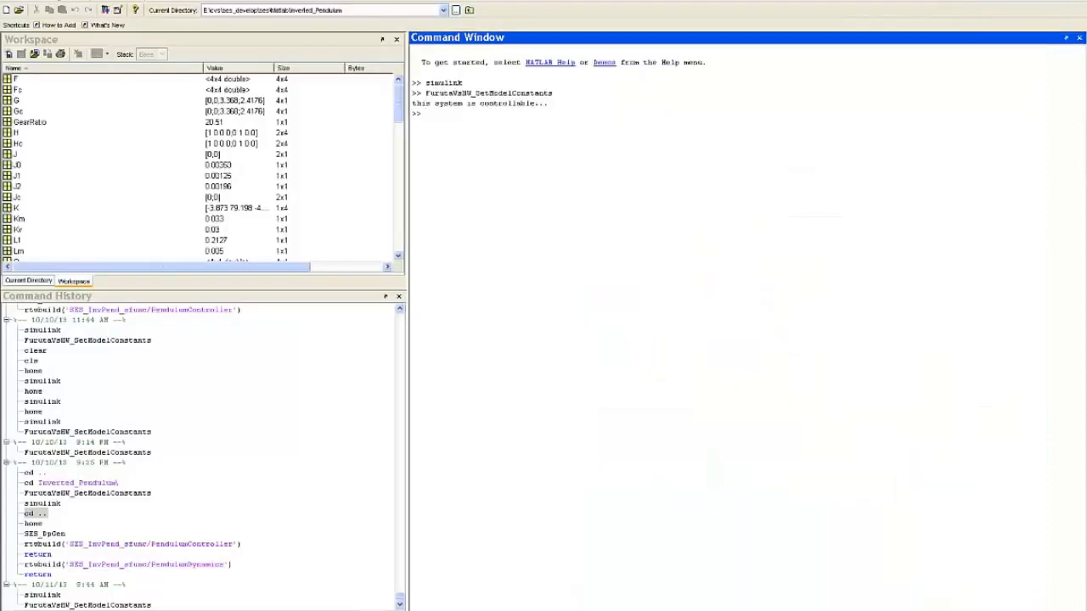
type("cd ..")
key("Return")
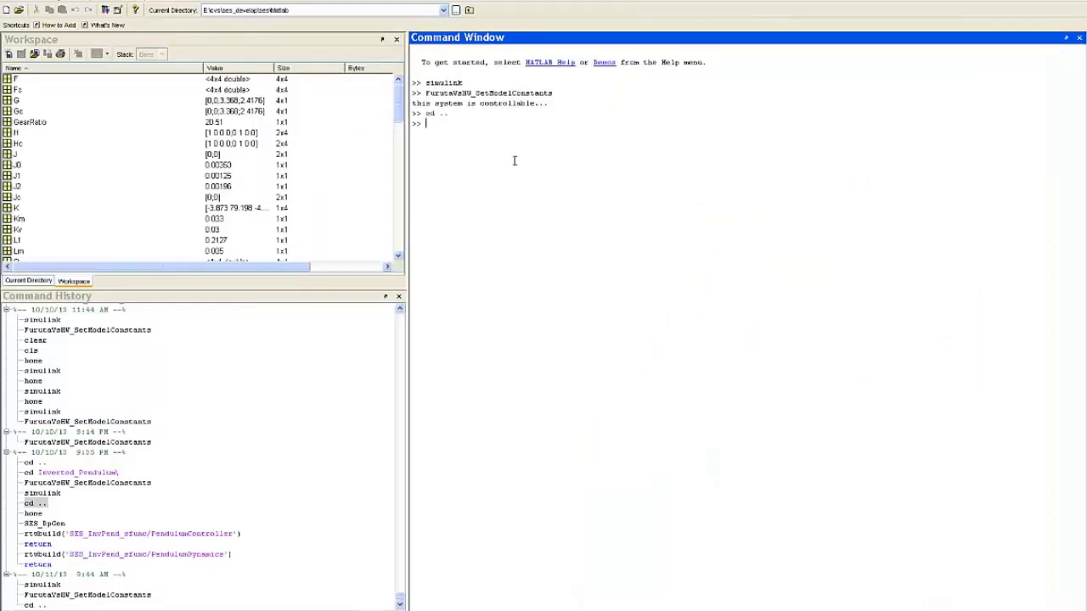
type("SES_DpGen")
key("Return")
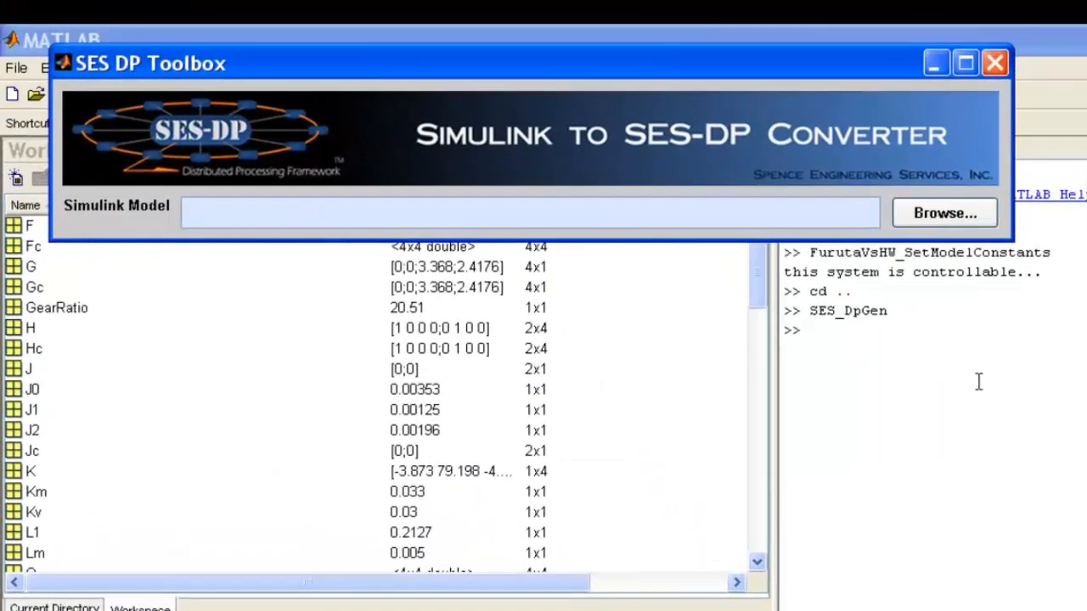
Choose SES_InvPend_sfunc.mdl from the Inverted_Pendulum folder as the Simulink model to convert
left_click(943, 214)
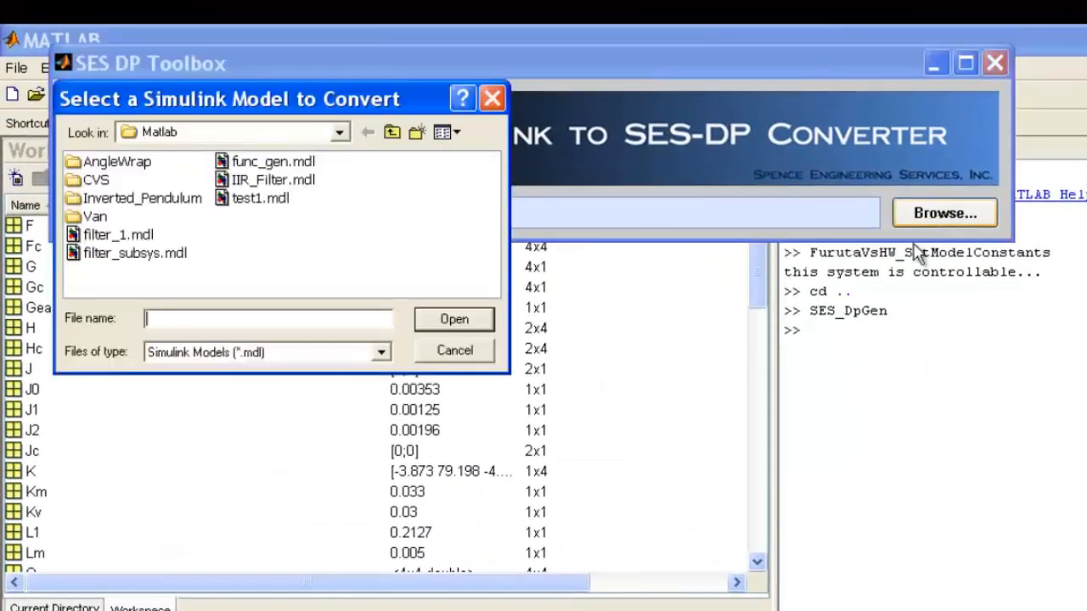
left_click(107, 200)
double_click(108, 200)
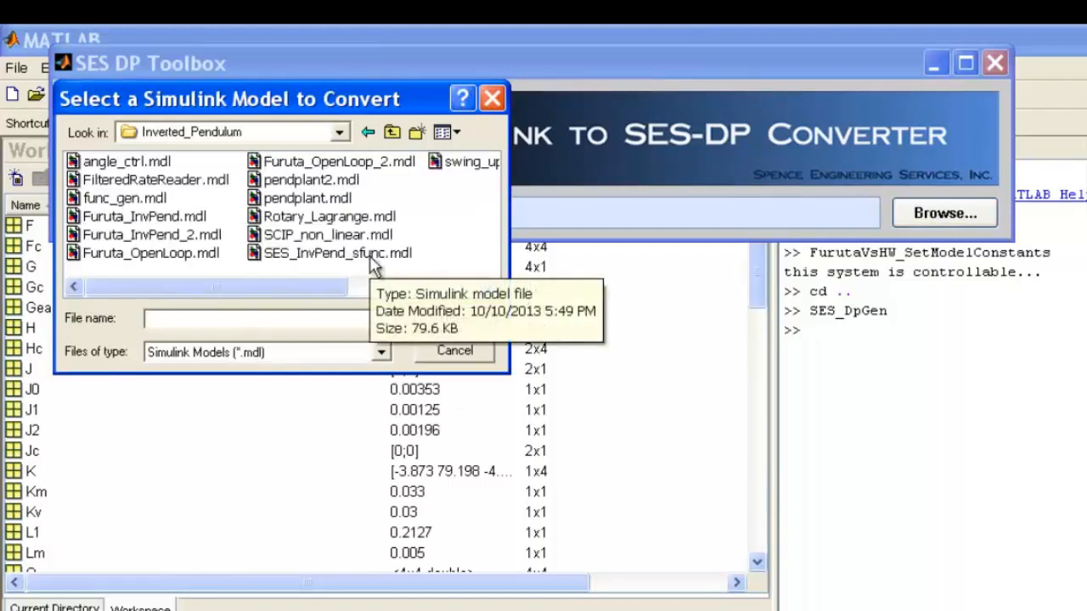
left_click(374, 265)
double_click(374, 255)
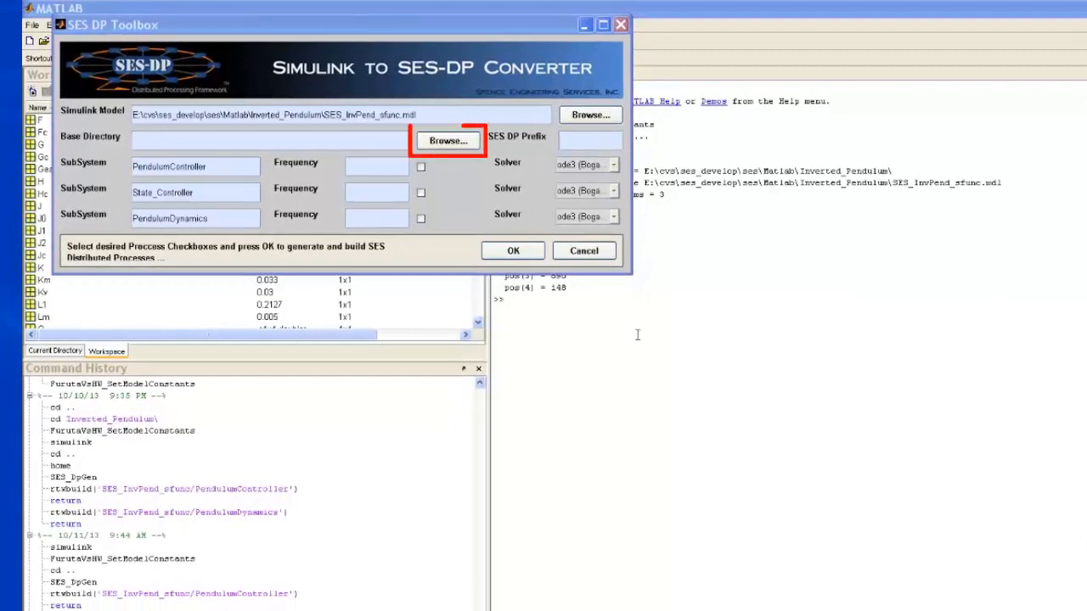
Set the base directory to E:\cvs\ses_develop\ses\SES_DistProcess\Plugins and the SES DP prefix to SES_InvPend
left_click(448, 141)
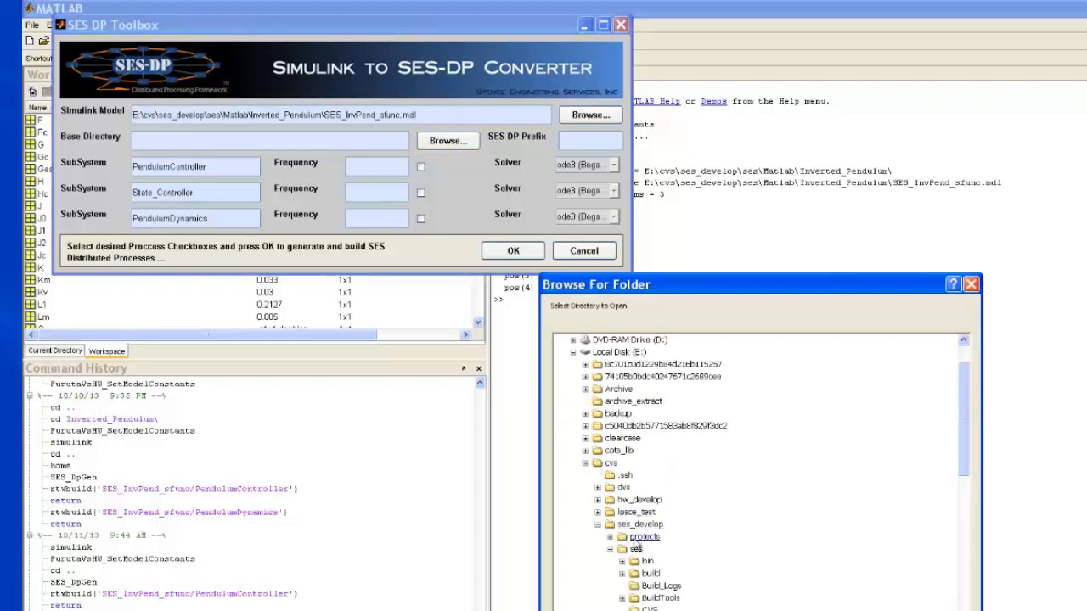
scroll(887, 584, "down", 5)
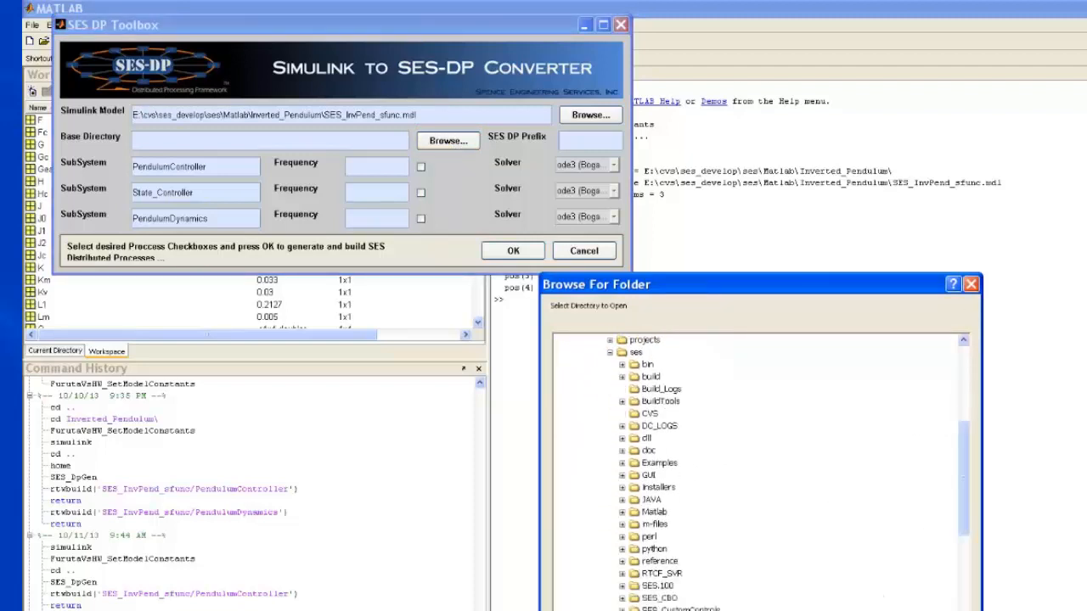
left_click(686, 610)
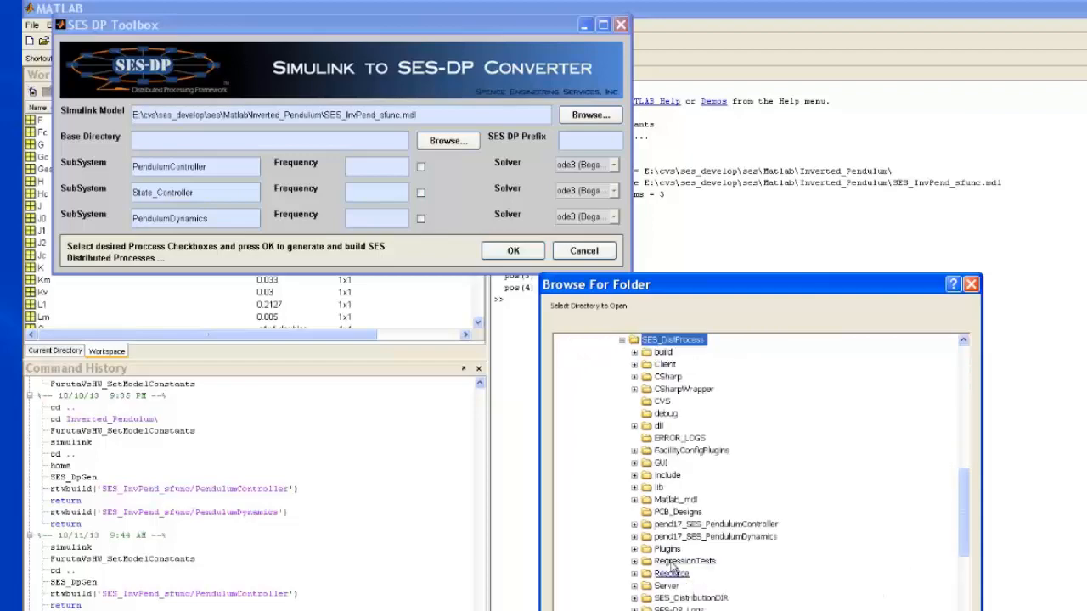
left_click(664, 550)
key("Return")
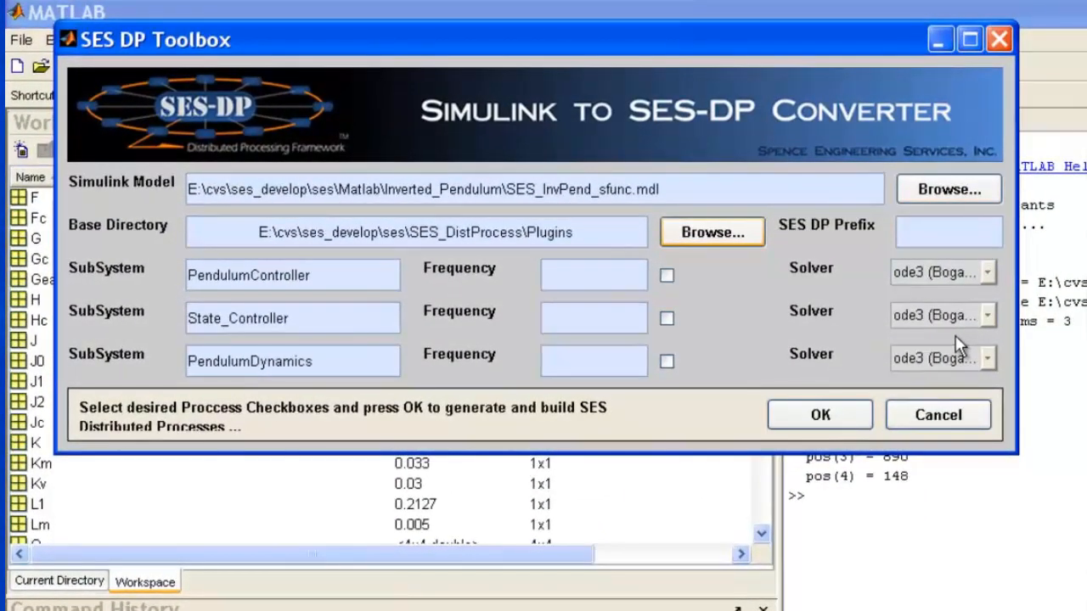
left_click(918, 228)
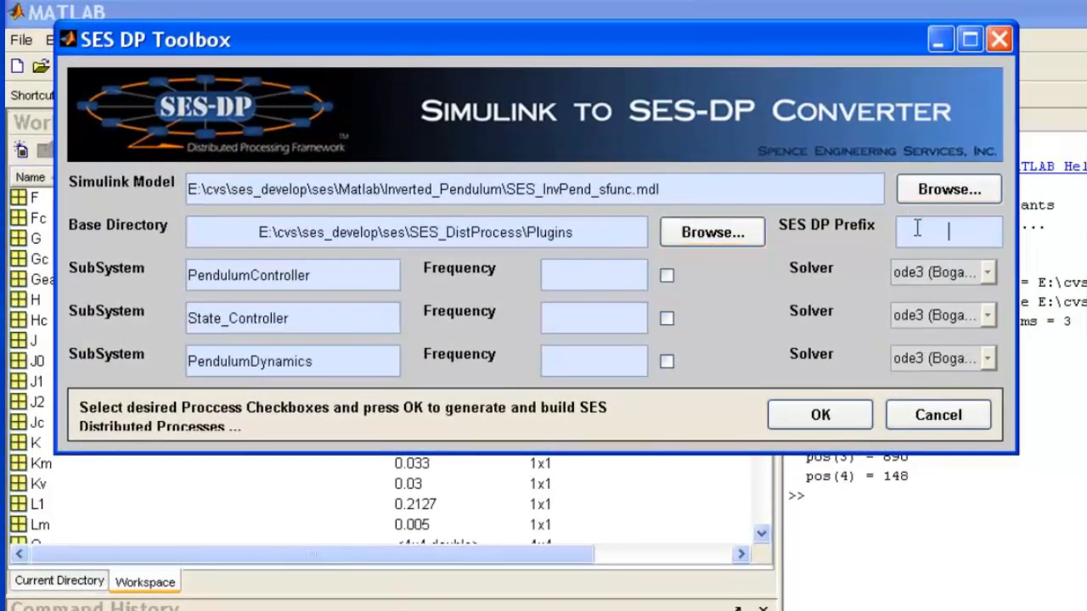
type("SES_InvPend")
Enable PendulumController and PendulumDynamics with a frequency of 200.0 each, and generate the SES distributed processes
left_click(611, 268)
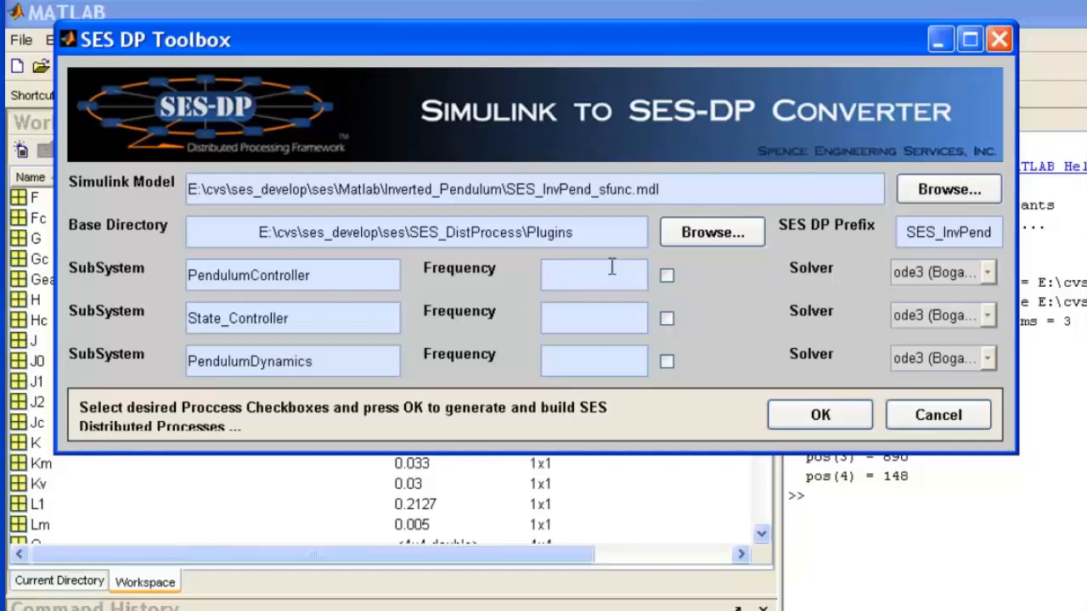
type("200.0")
left_click(584, 351)
type("200.0")
left_click(666, 275)
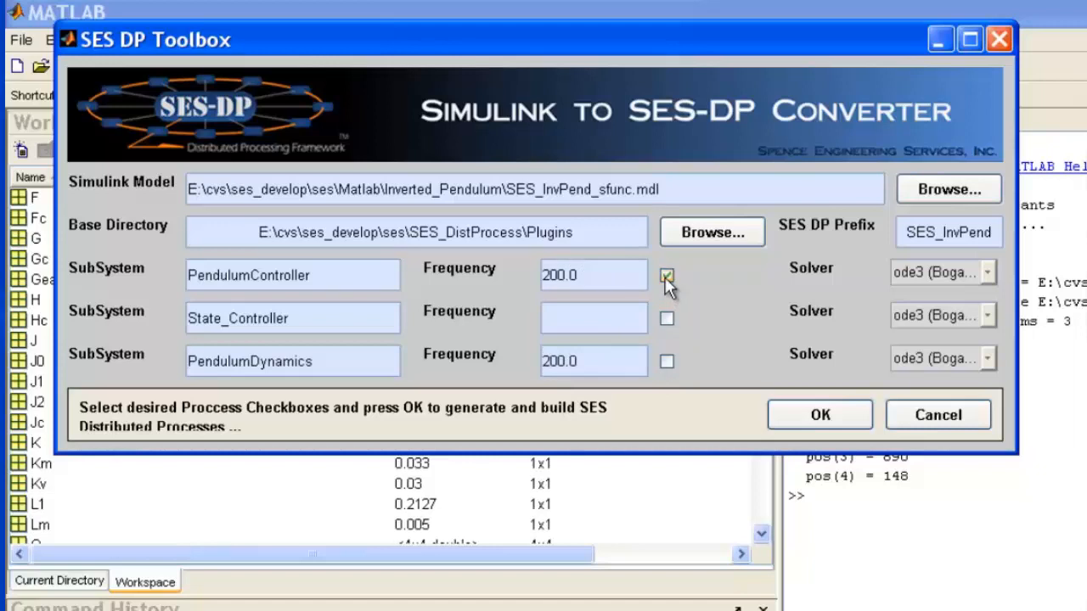
left_click(667, 361)
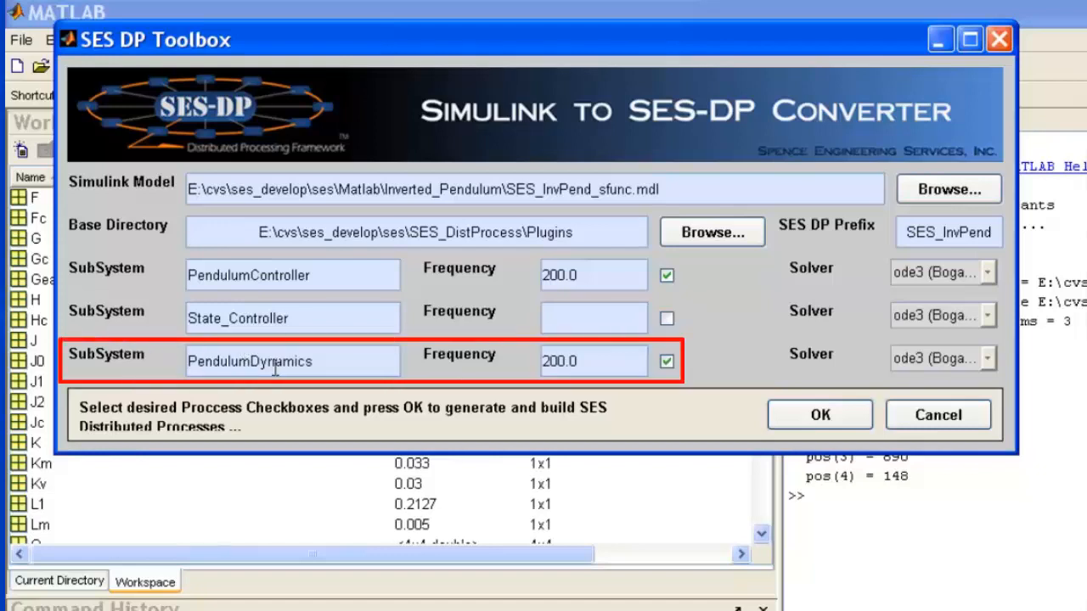
left_click(820, 416)
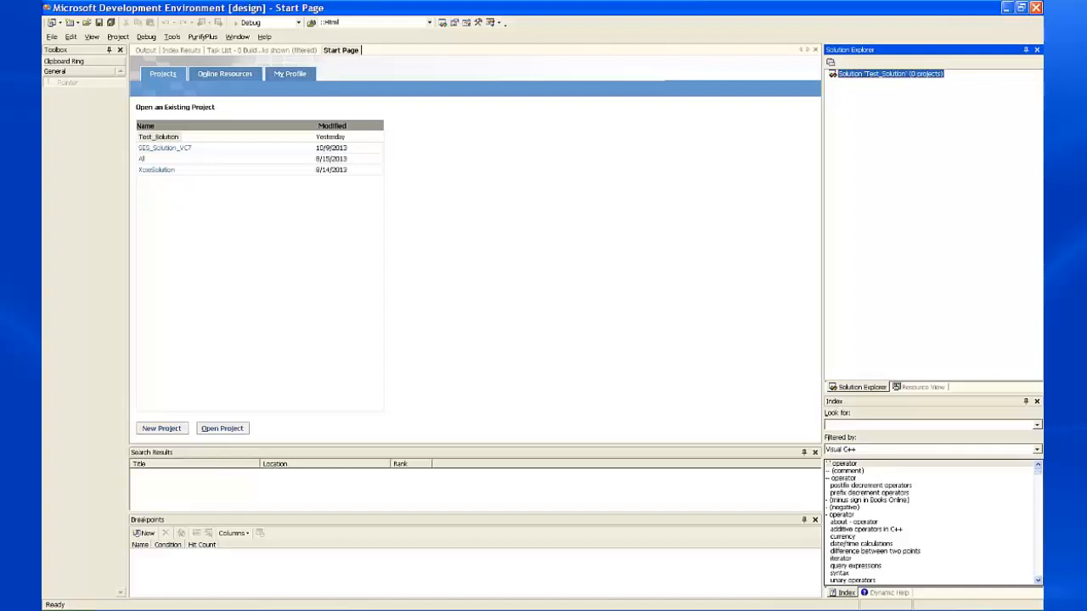
In Microsoft Development Environment, add the existing project SES_InvPend_PendulumDynamics_VC7.vcproj from its Plugins subfolder to Test_Solution
right_click(862, 74)
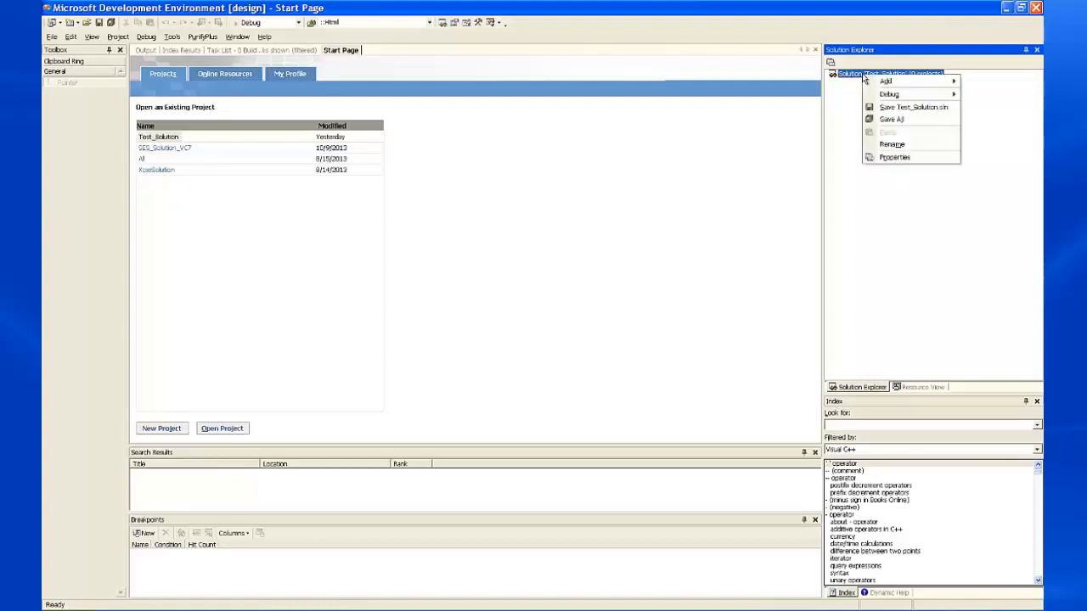
mouse_move(885, 82)
left_click(800, 96)
double_click(331, 178)
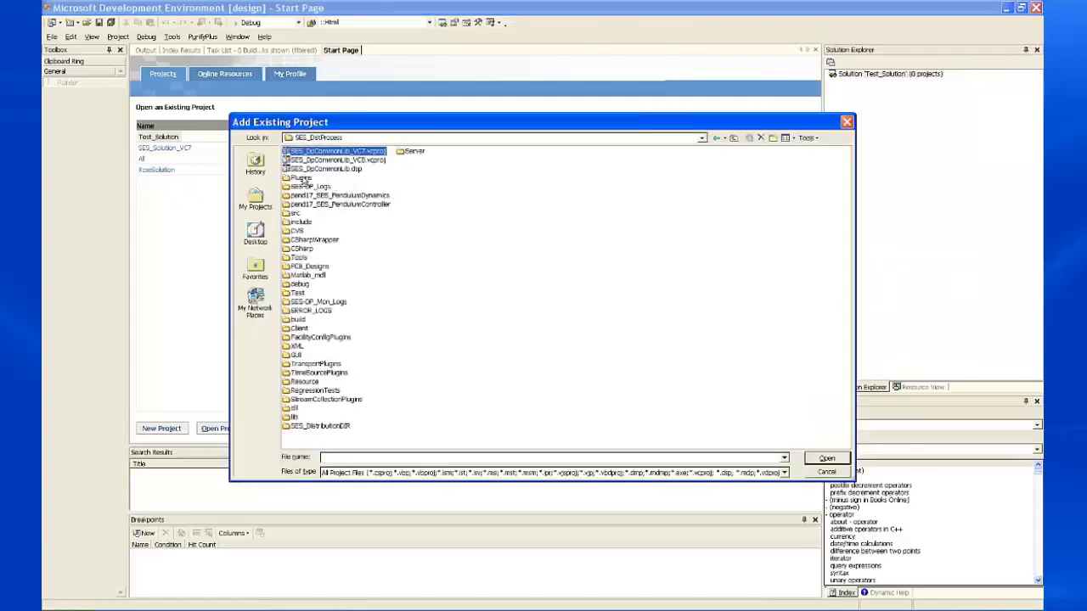
double_click(299, 177)
double_click(355, 163)
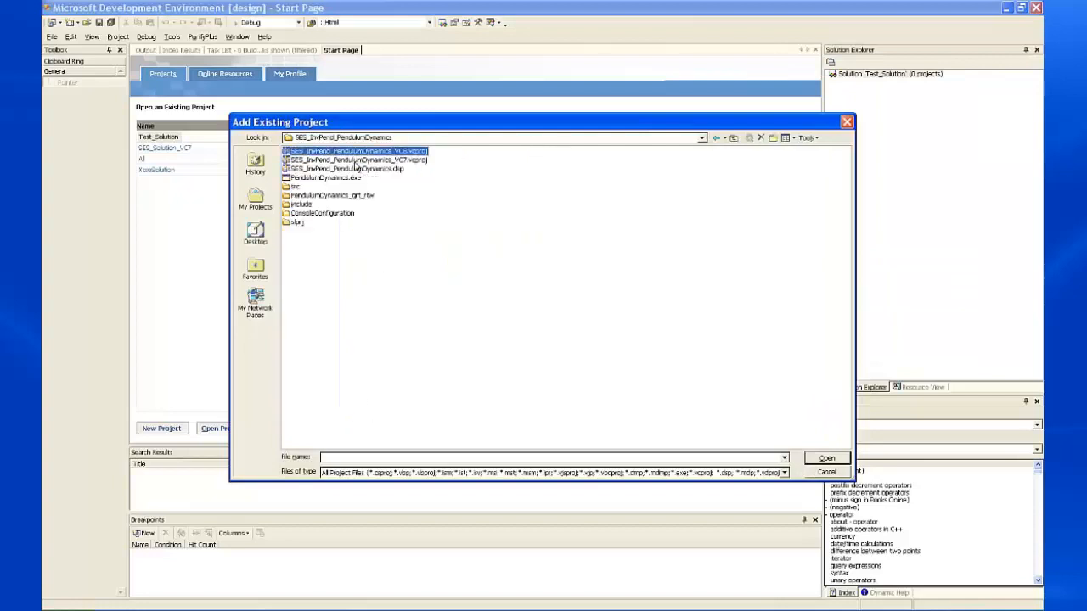
left_click(396, 161)
double_click(397, 160)
Add the existing project SES_InvPend_PendulumController_VC7.vcproj from the SES_InvPend_PendulumController folder to Test_Solution
right_click(866, 74)
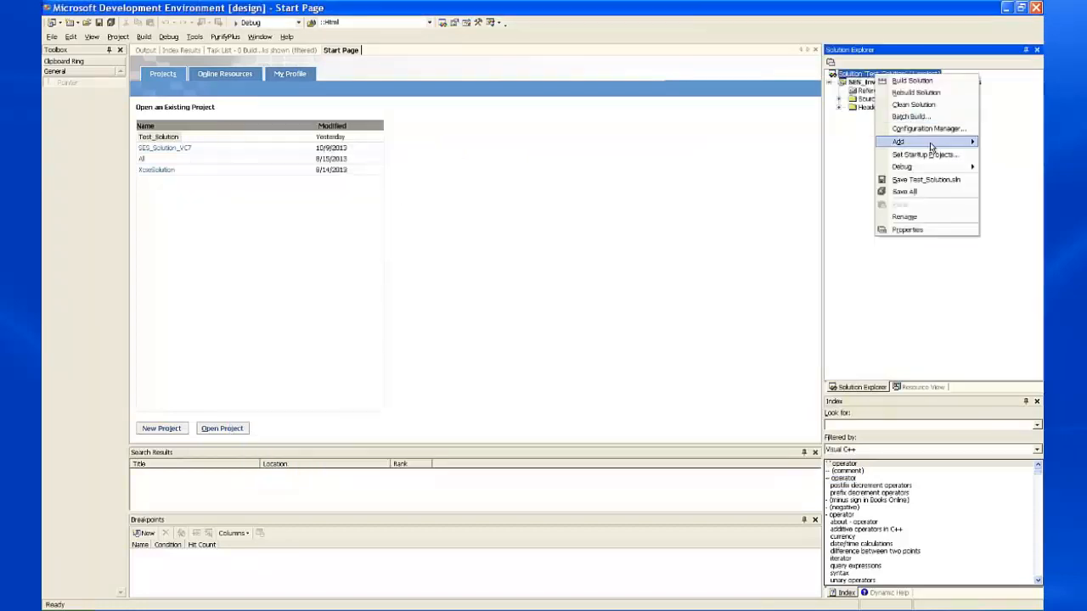
mouse_move(878, 141)
left_click(820, 154)
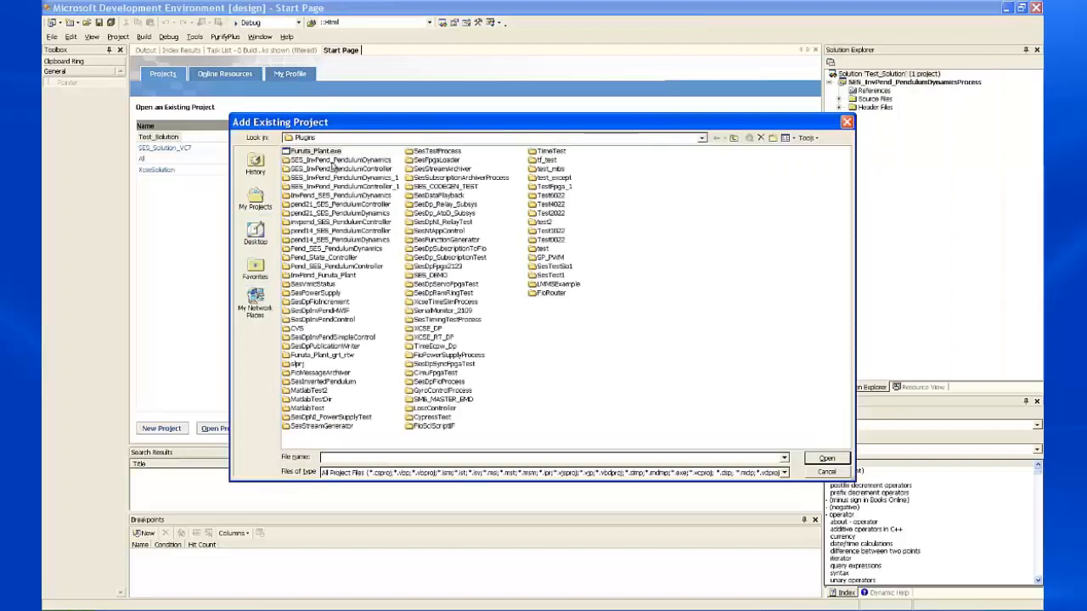
double_click(355, 171)
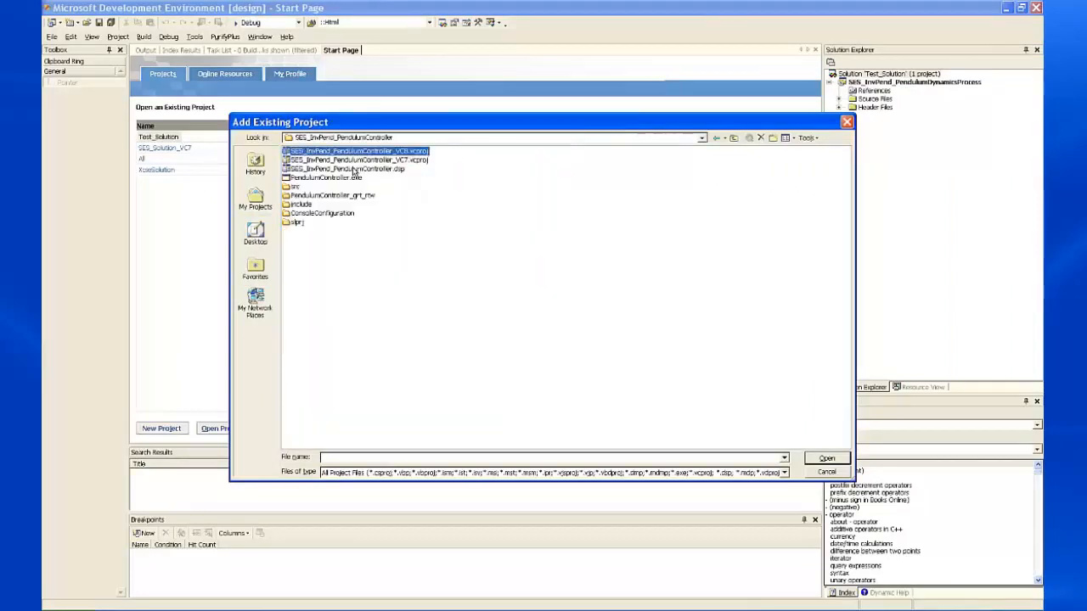
double_click(406, 163)
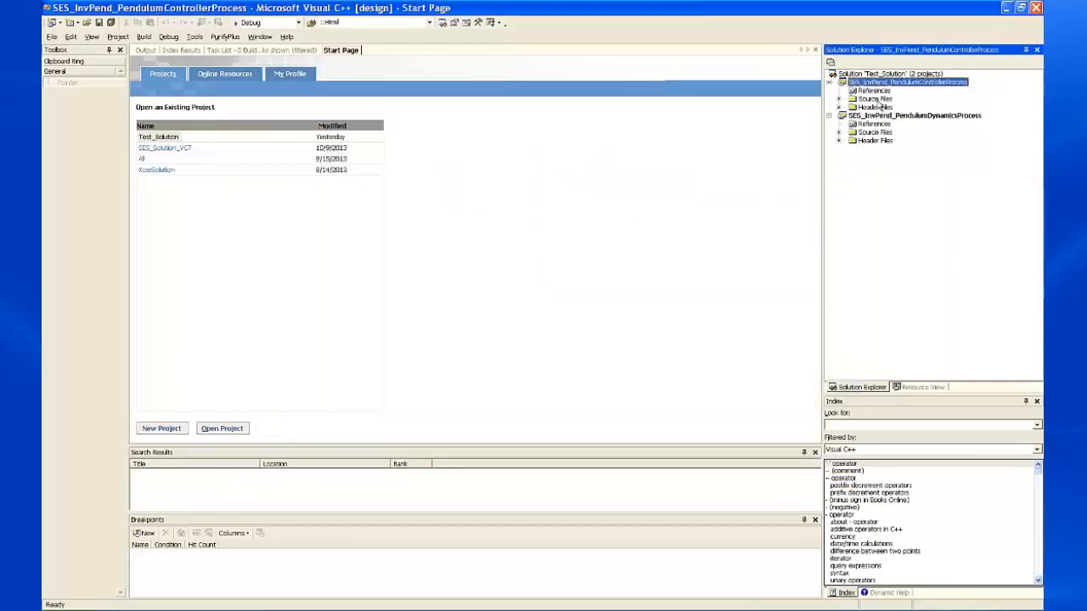
Build the SES_InvPend_PendulumControllerProcess project and the SES_InvPend_PendulumDynamicsProcess project
right_click(901, 87)
left_click(898, 90)
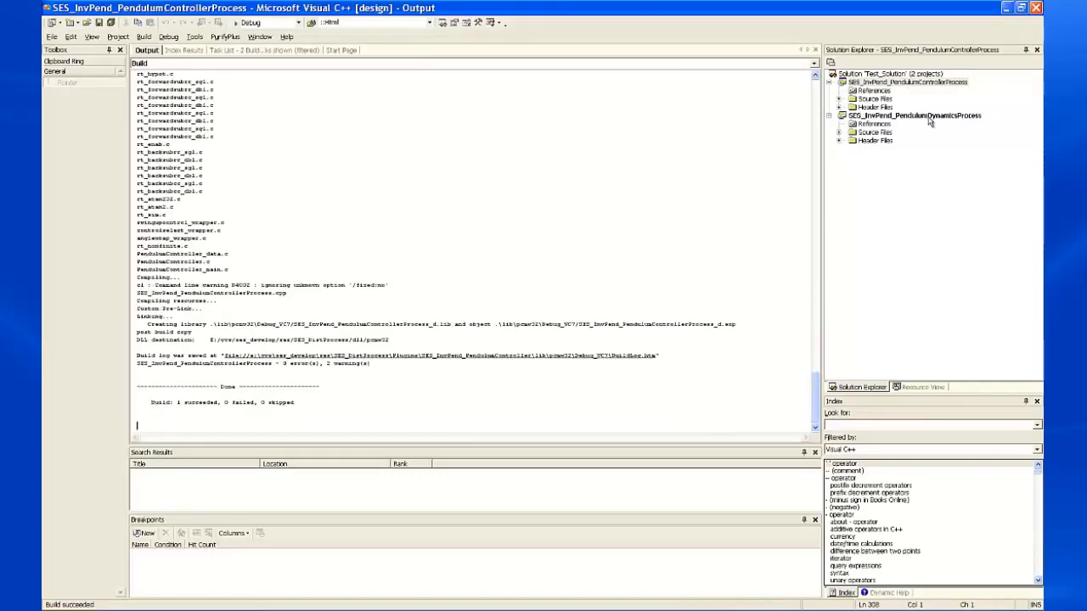
right_click(932, 116)
left_click(947, 124)
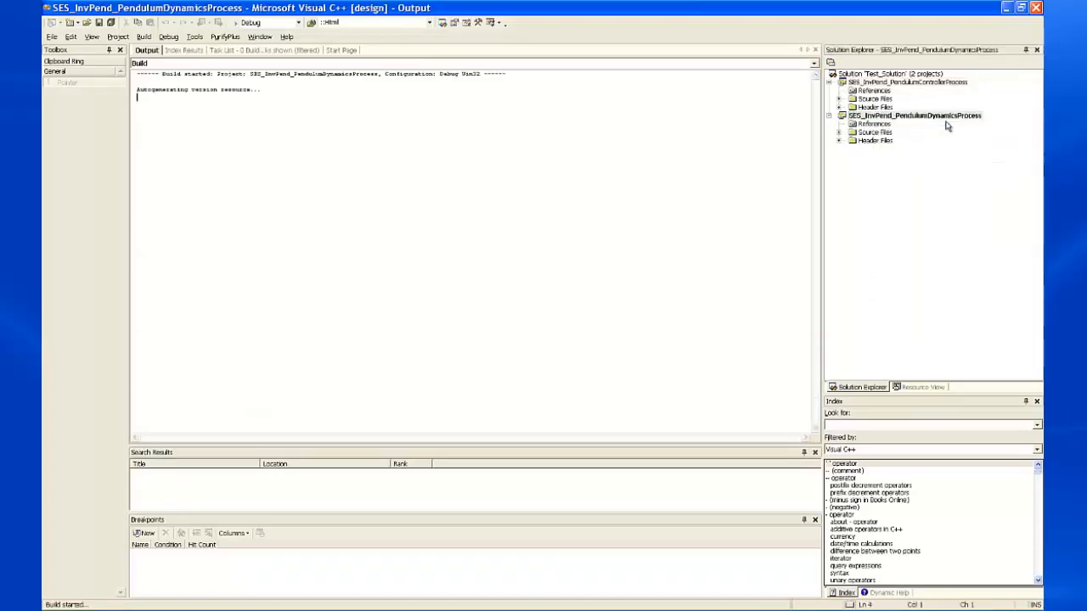